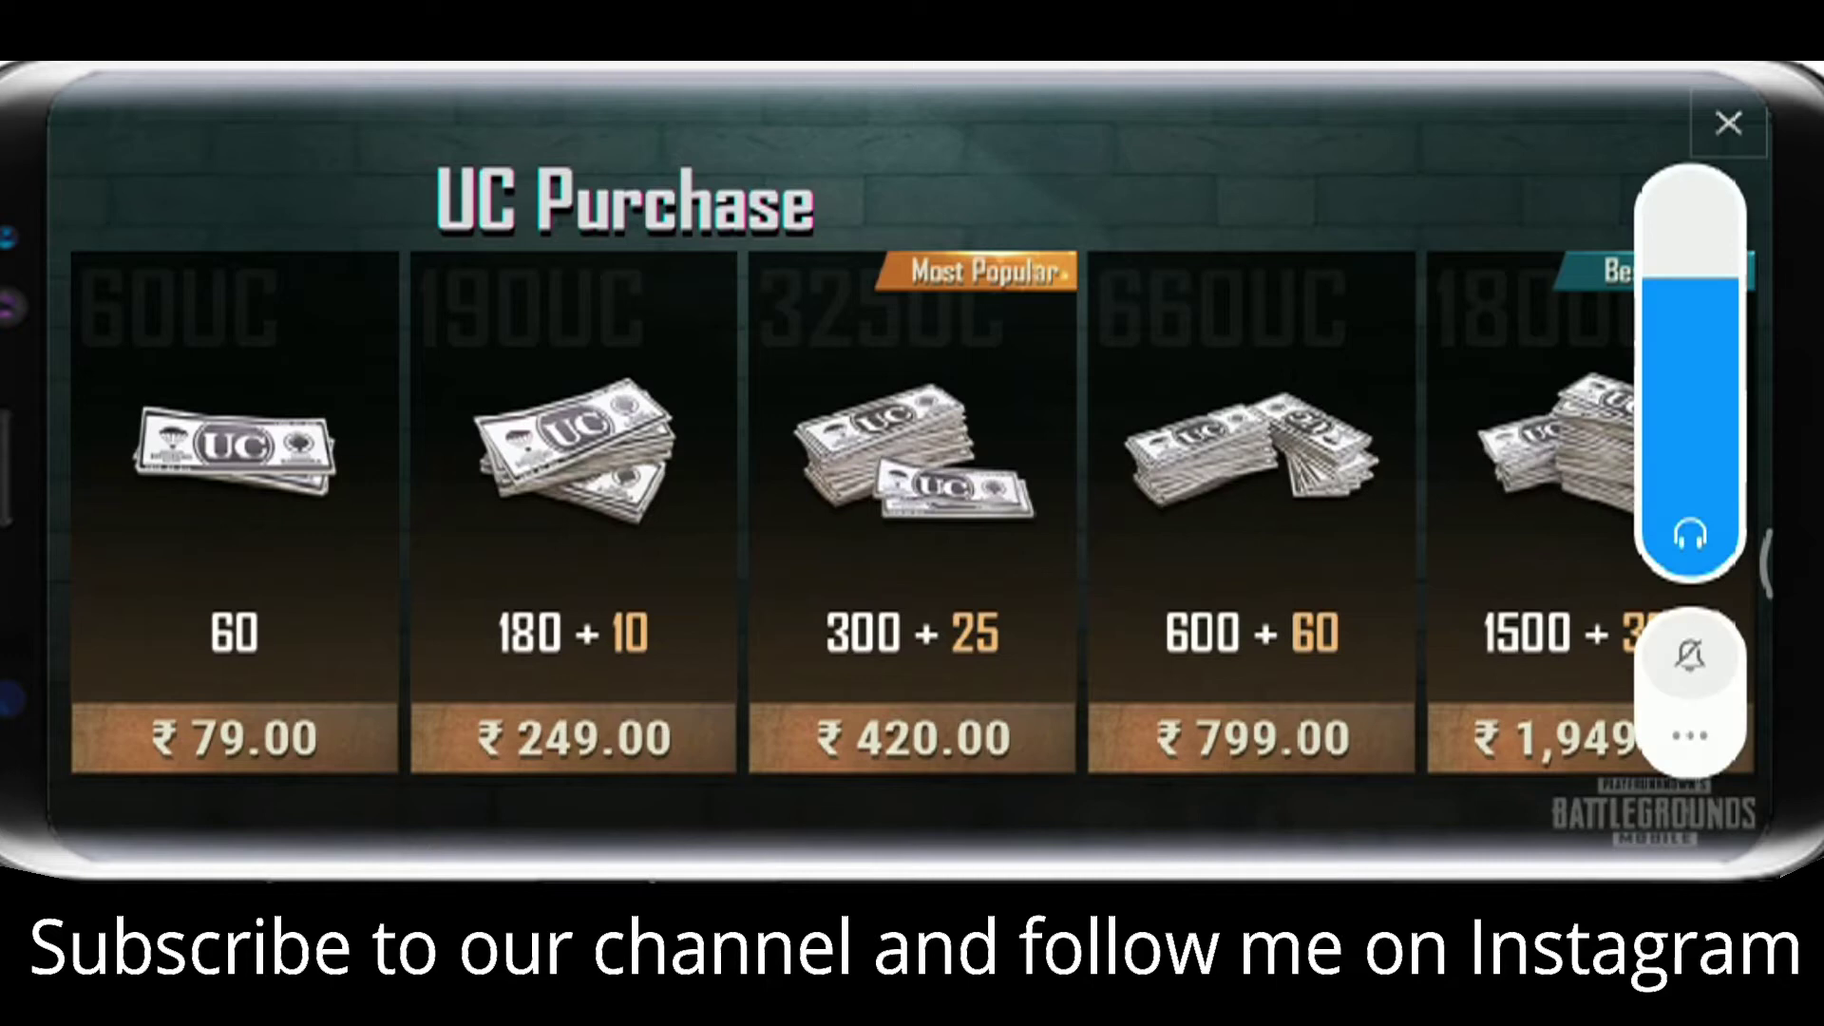
pyautogui.press('XF86AudioLowerVolume')
pyautogui.press('XF86AudioLowerVolume')
# - Turn the phone's volume down with the volume key and the full volume panel
pyautogui.click(1690, 736)
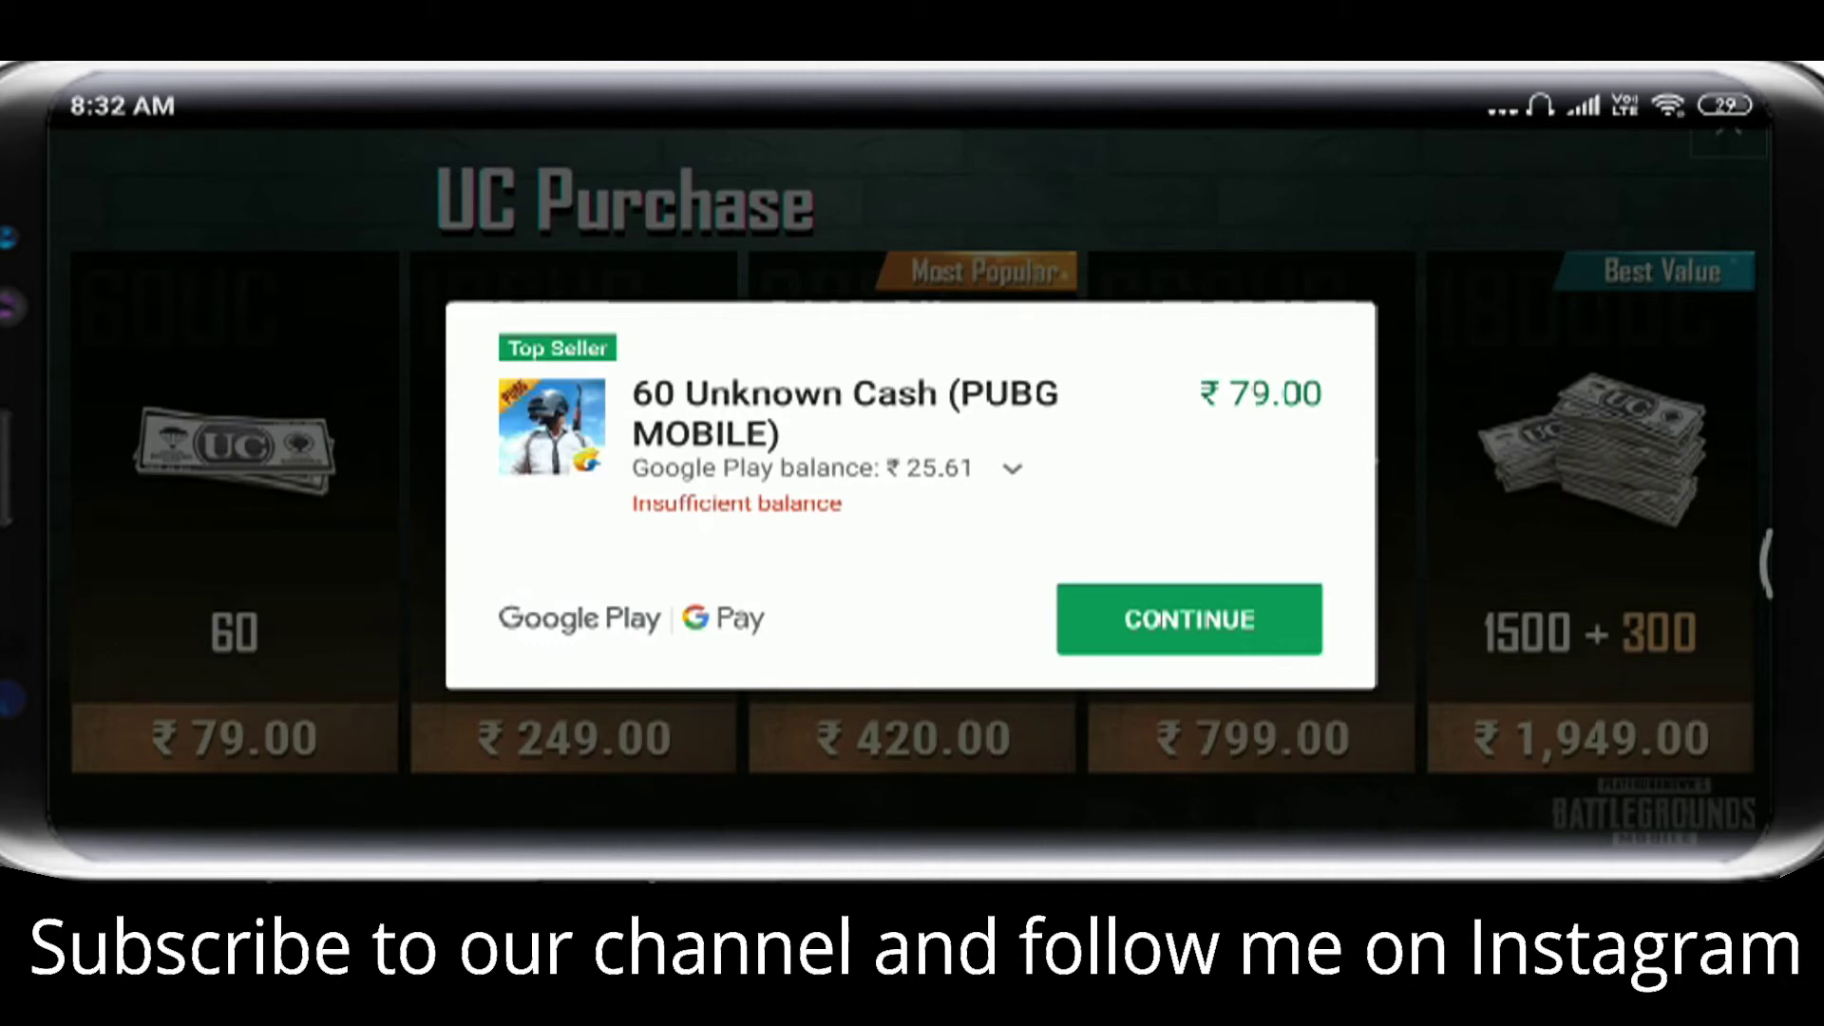
# - Continue to the payment methods, pick Add Netbanking, then cancel back to the lobby
pyautogui.click(1218, 628)
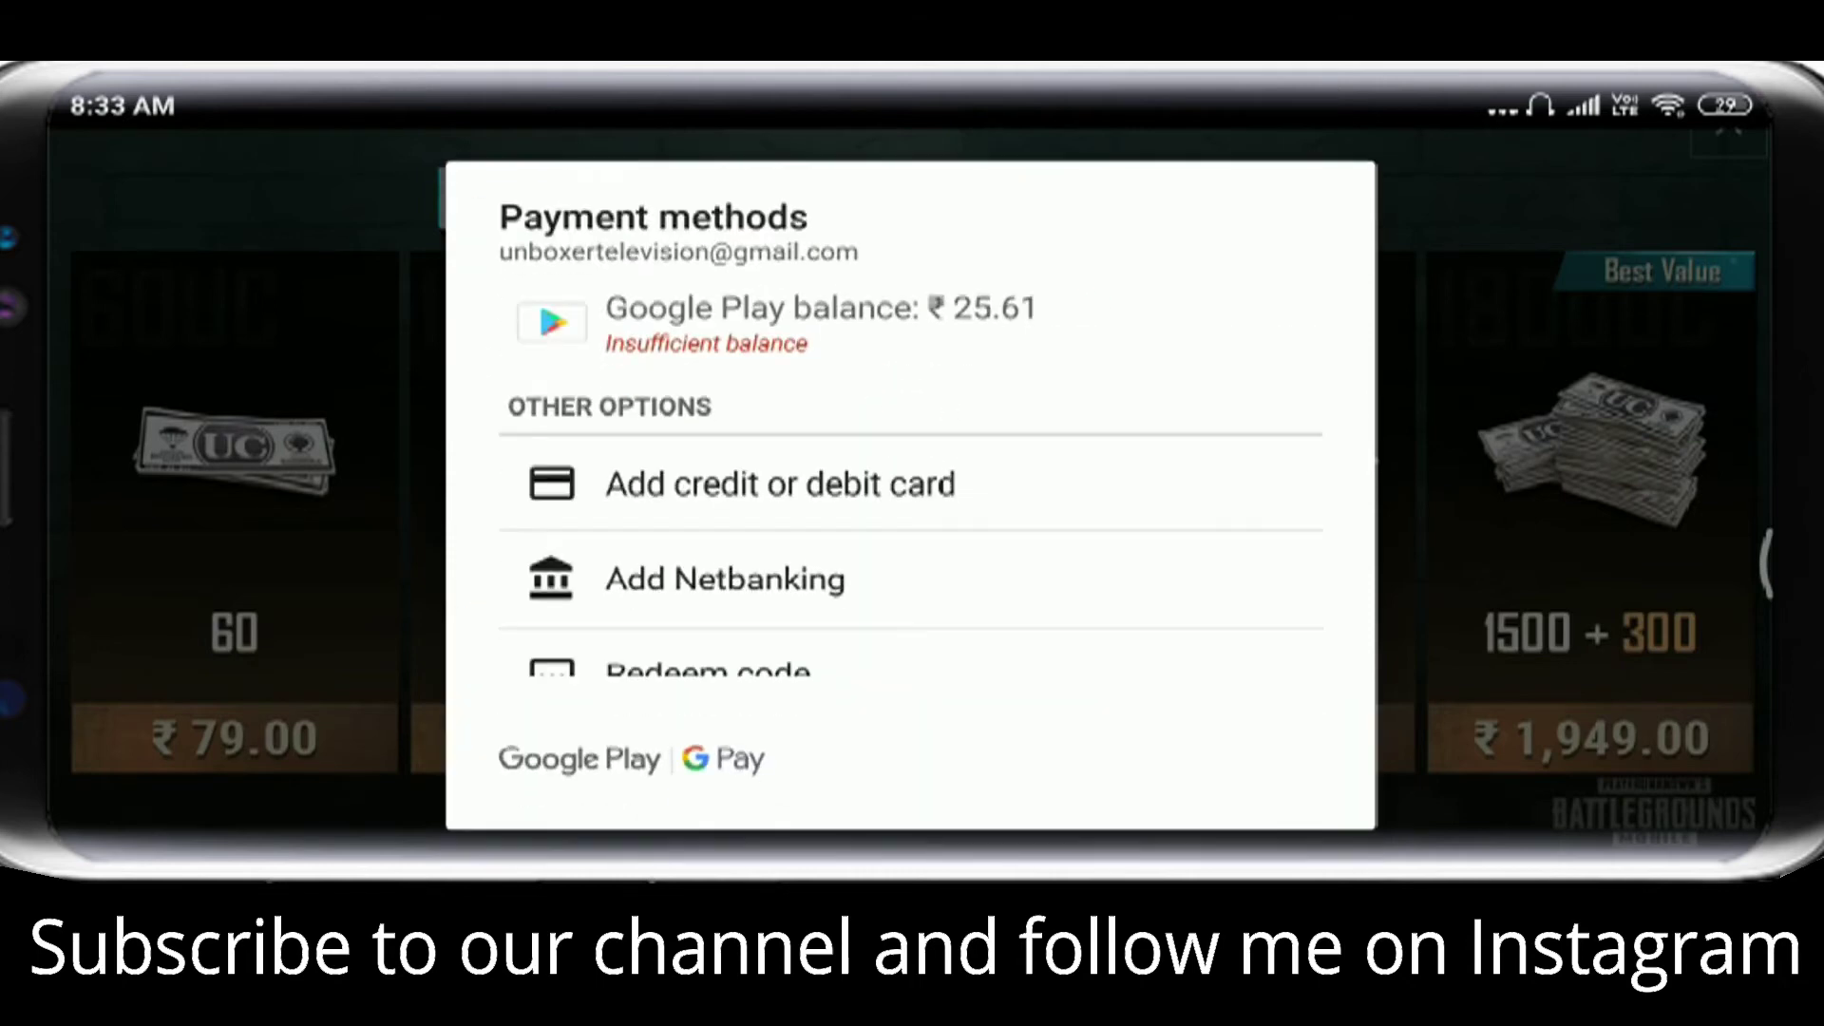
pyautogui.click(1079, 534)
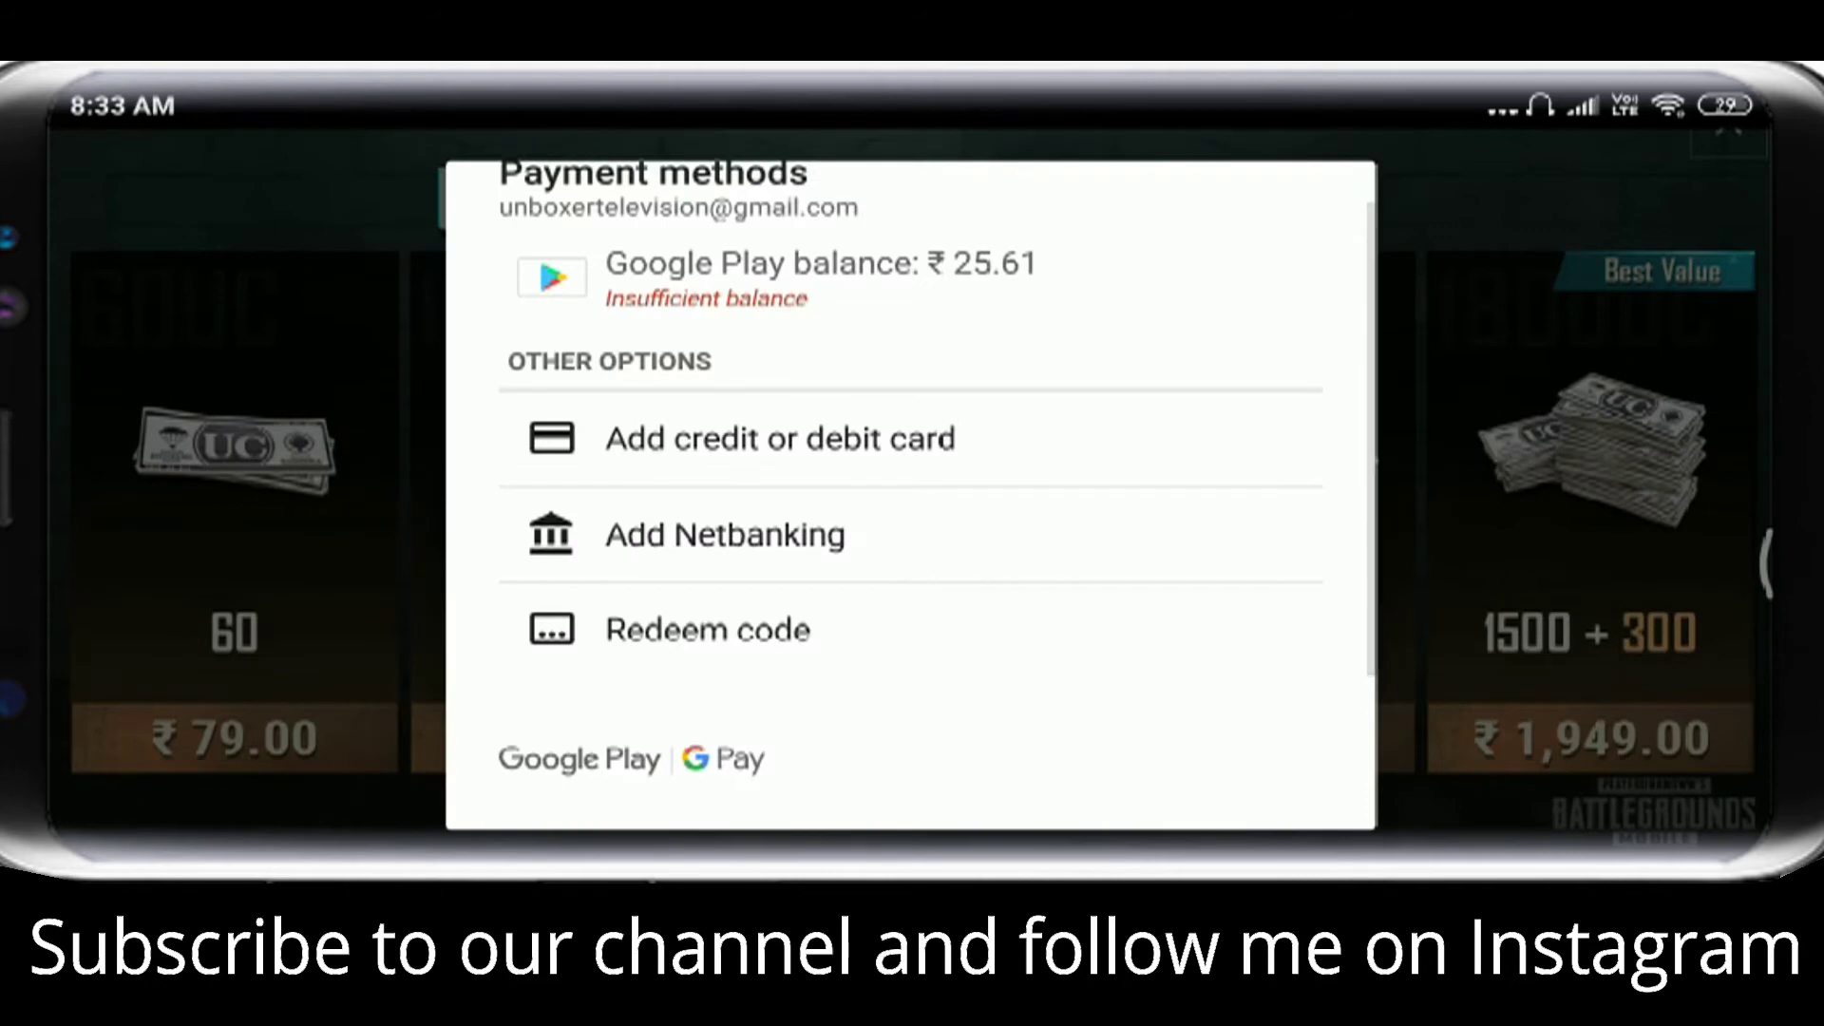
pyautogui.scroll(1, 1127, 676)
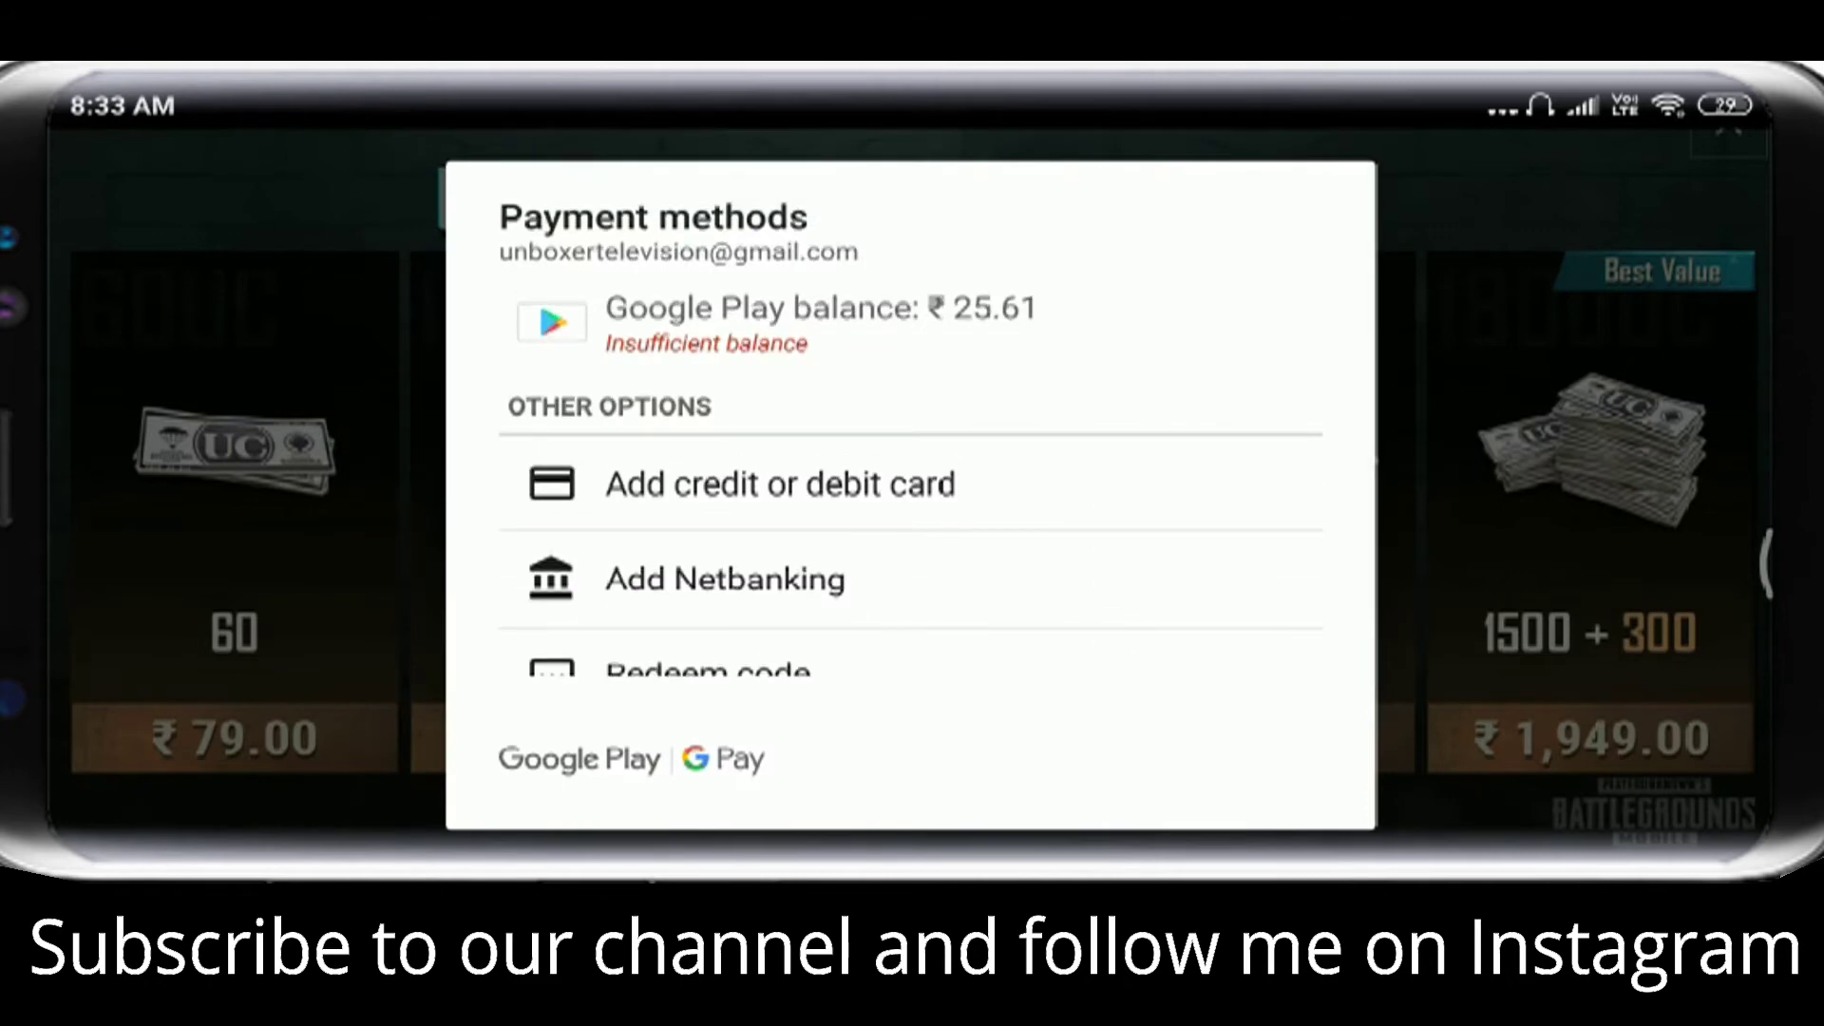
pyautogui.press('Escape')
pyautogui.press('Escape')
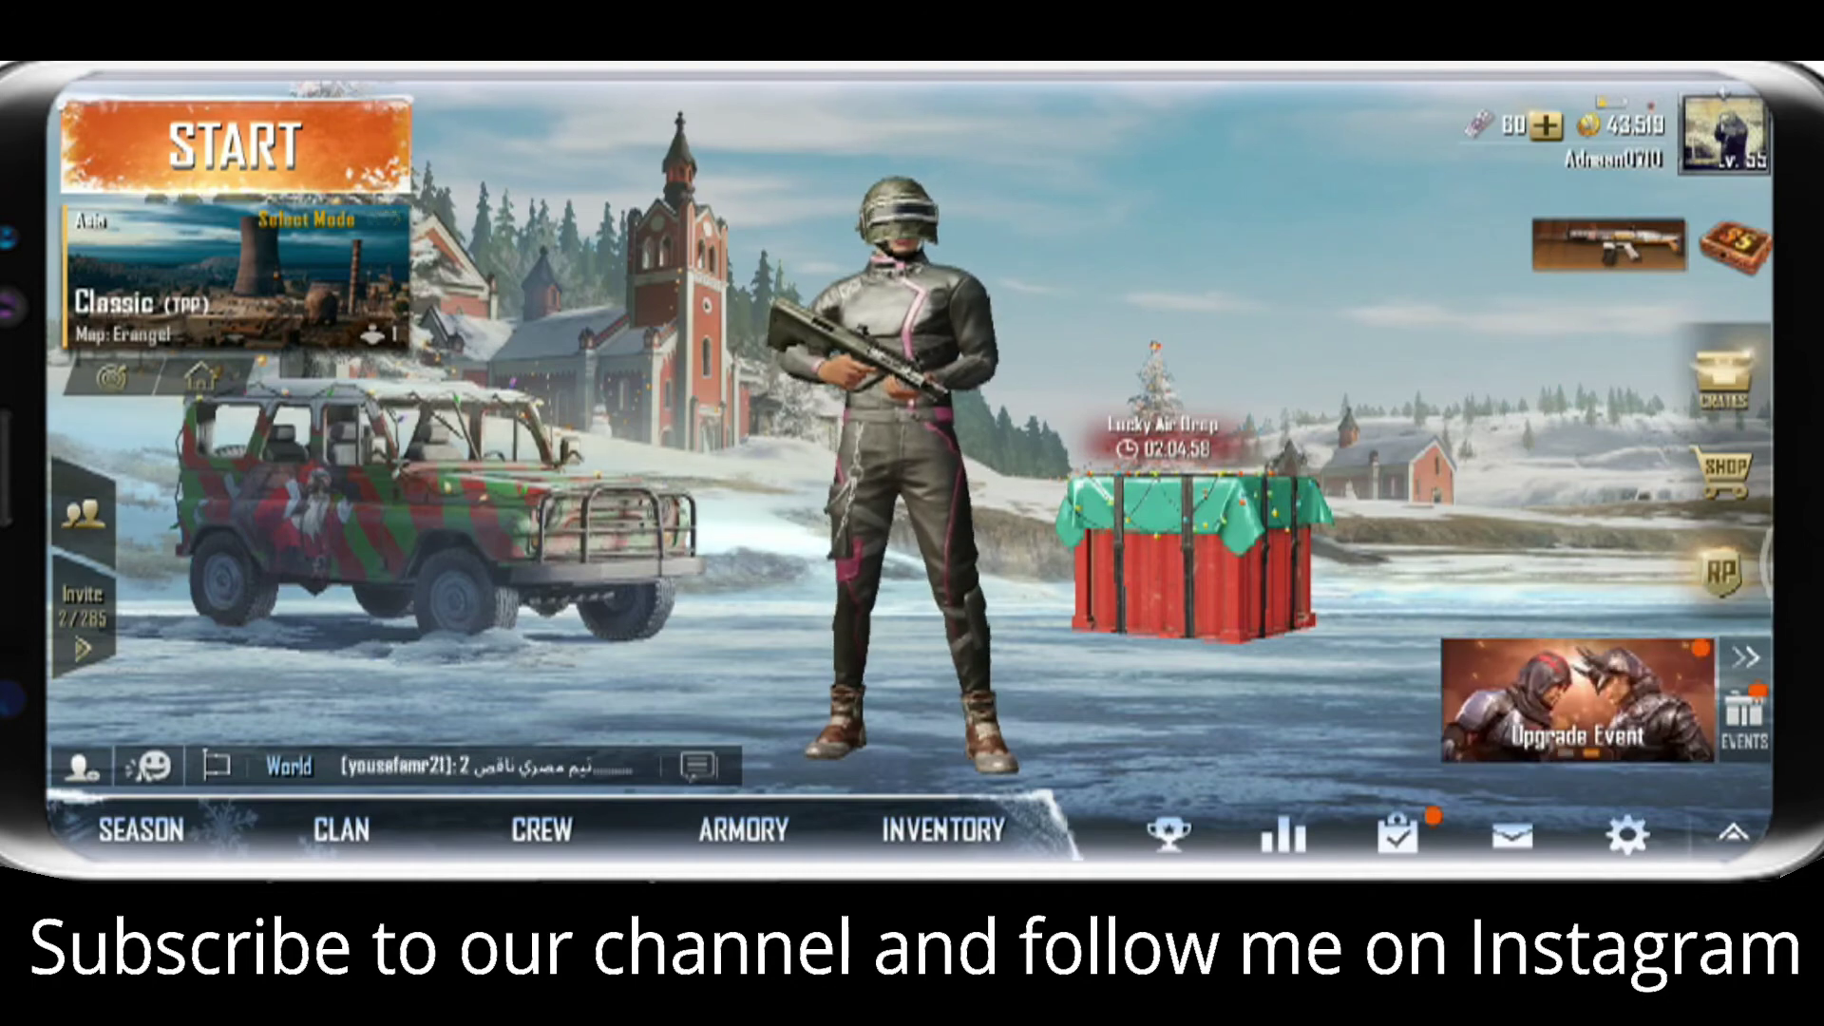
# - Swipe in from the screen edge to leave PUBG Mobile
pyautogui.moveTo(1767, 562)
pyautogui.mouseDown()
pyautogui.moveTo(1027, 556)
pyautogui.moveTo(1067, 632)
pyautogui.mouseUp()
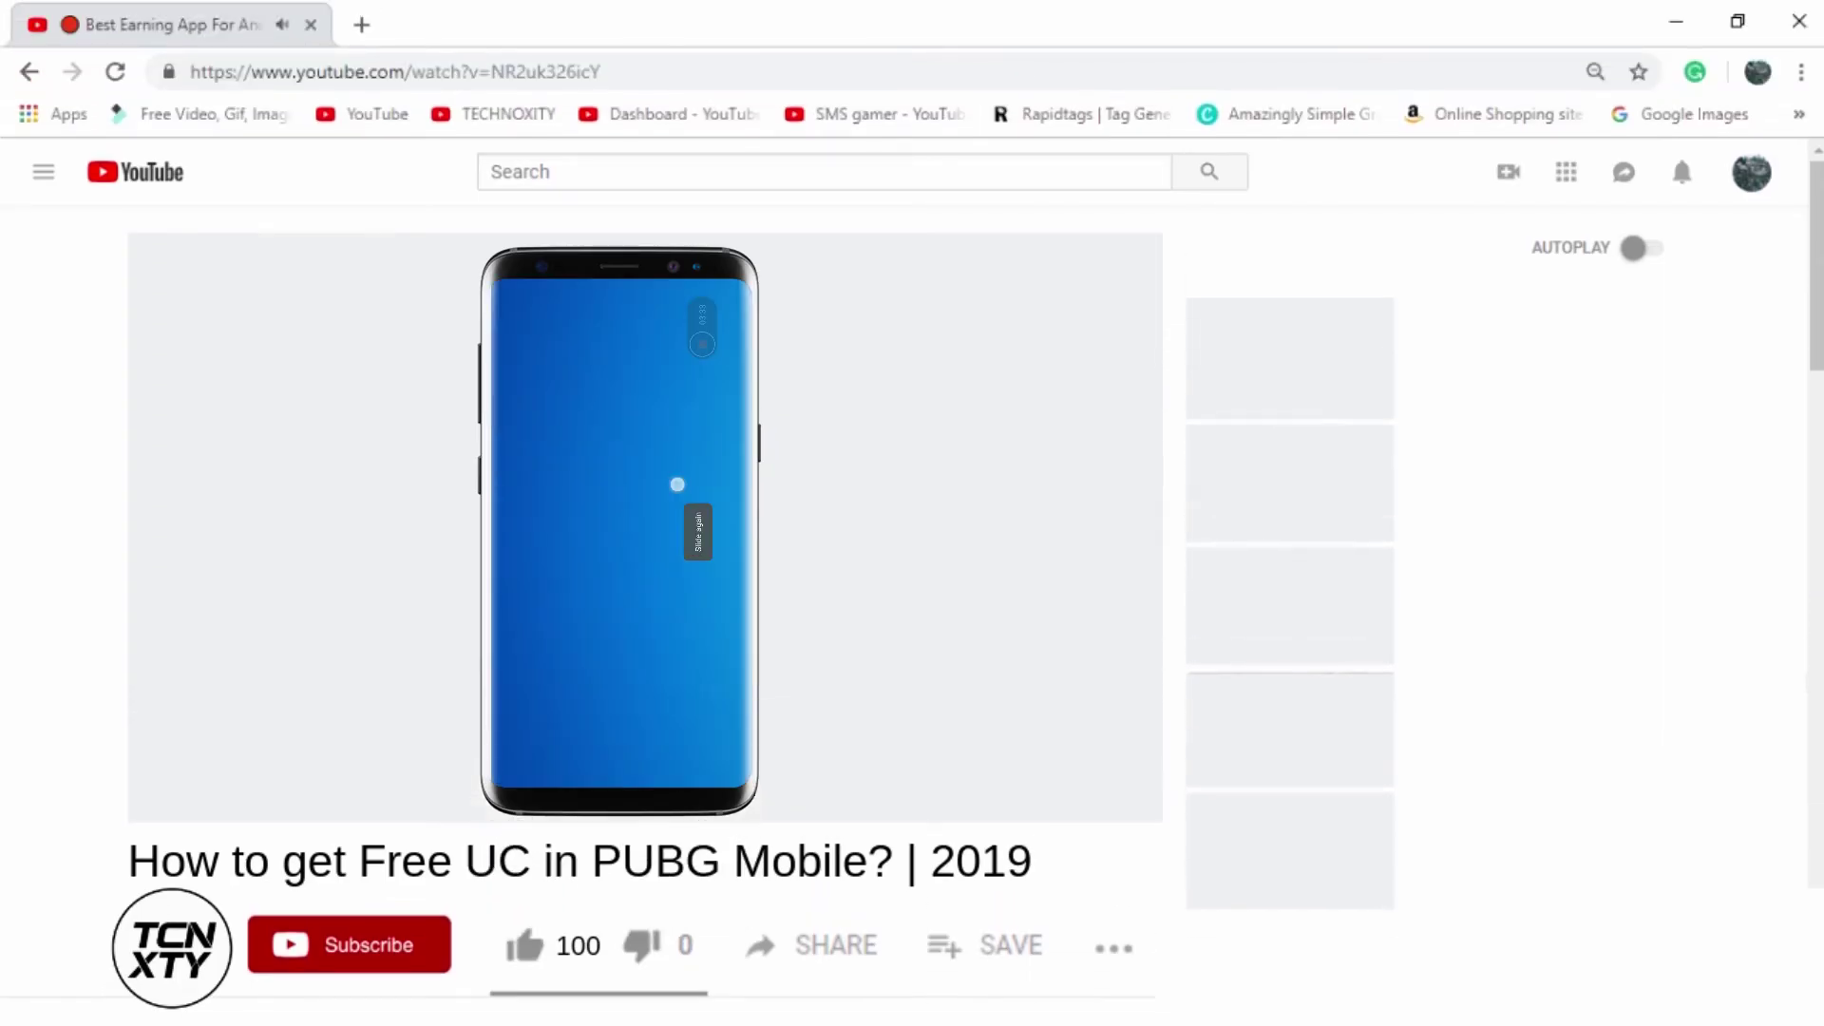